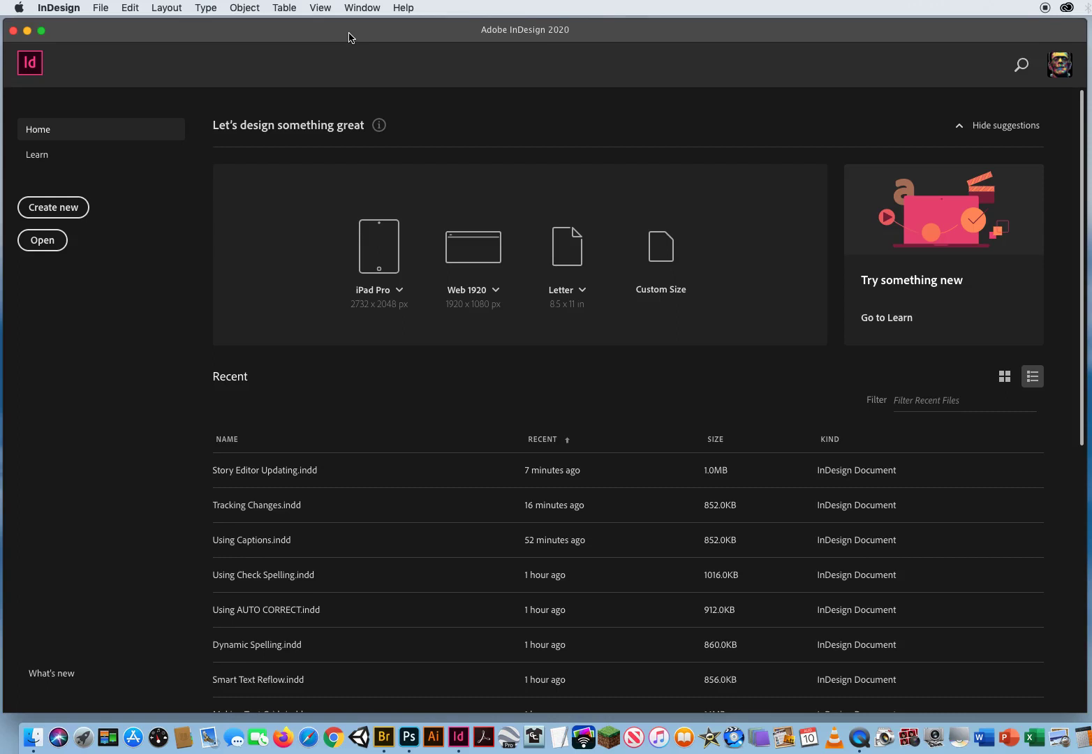
# Open Story Editor Updating.indd from ID CH.5 Text Editing > 19 Using Story Editor.
pyautogui.click(99, 7)
pyautogui.click(103, 38)
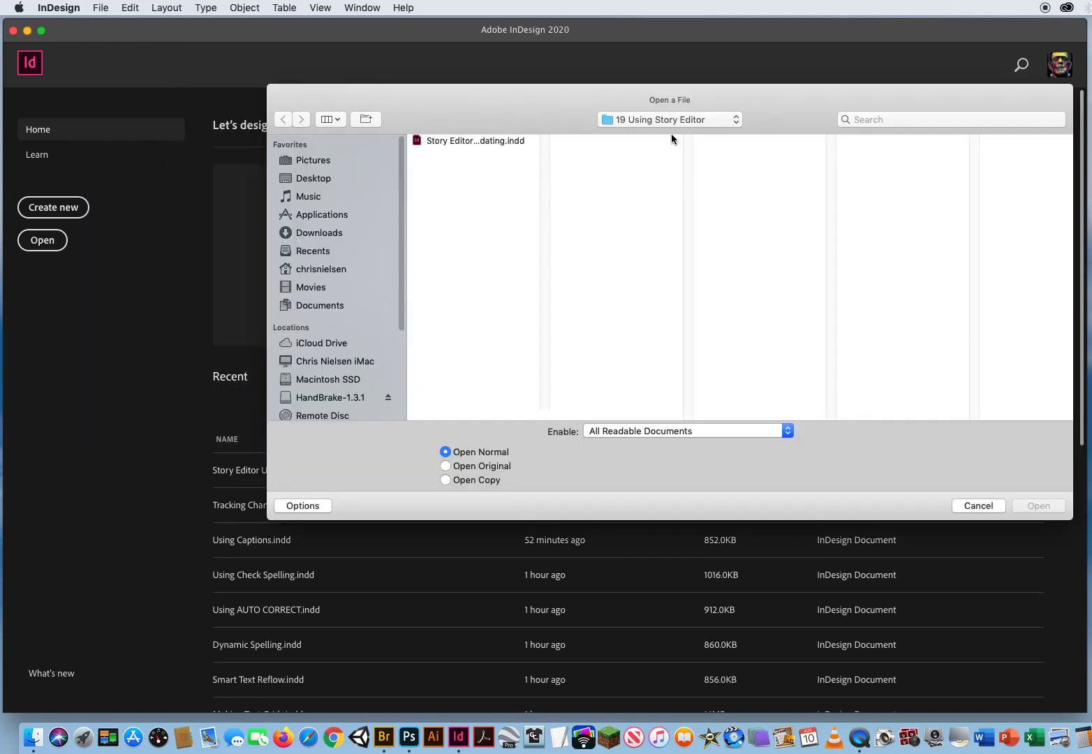
pyautogui.click(653, 120)
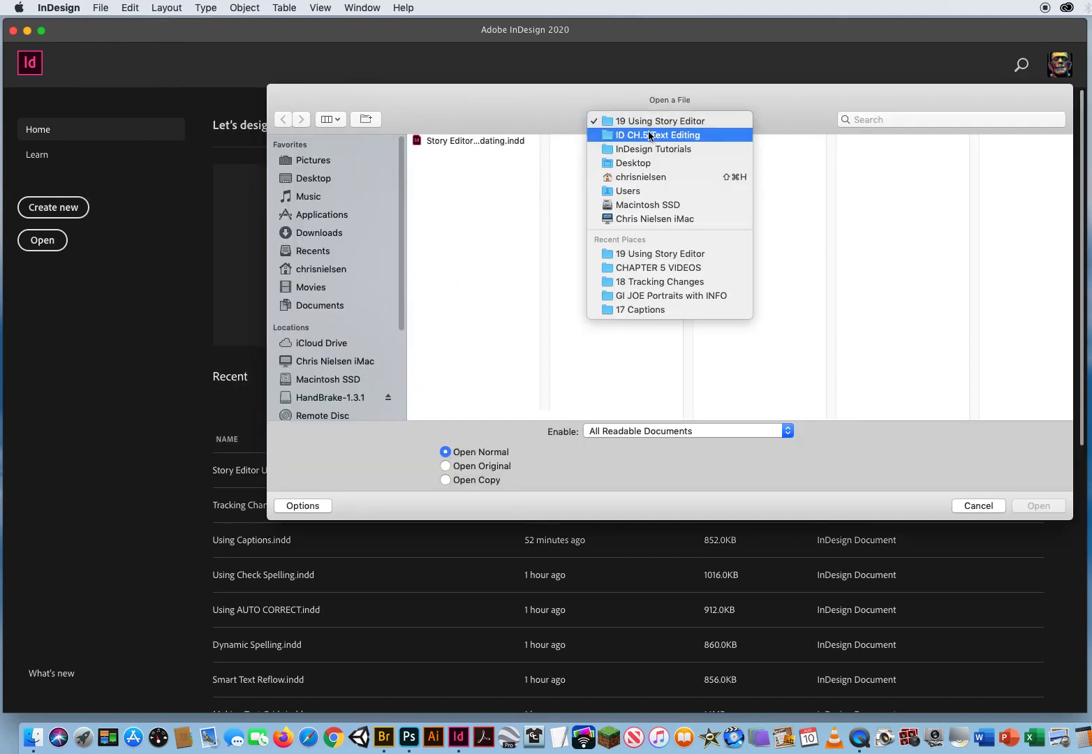
pyautogui.click(656, 135)
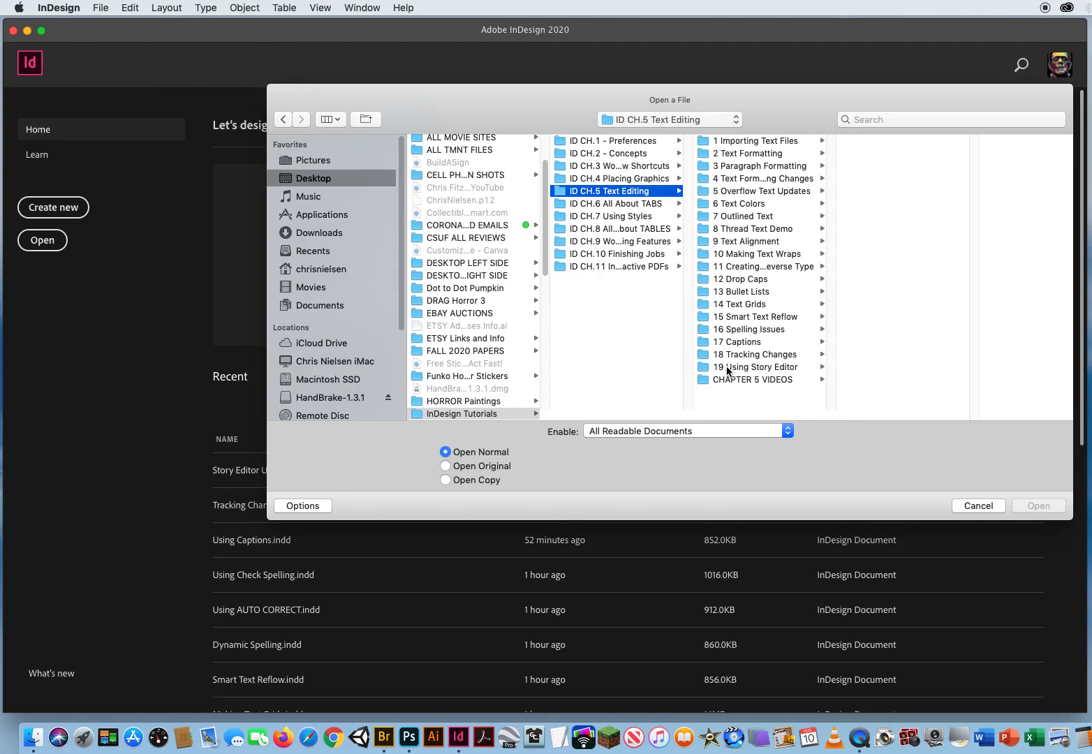
pyautogui.click(727, 368)
pyautogui.click(884, 141)
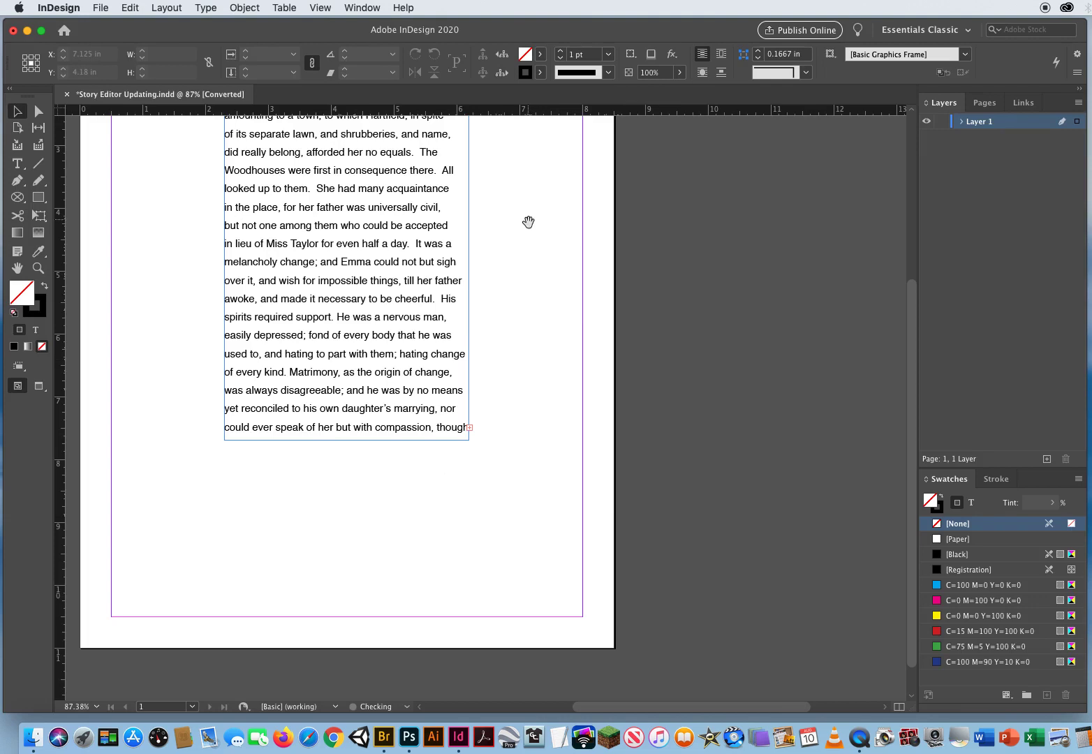
pyautogui.moveTo(529, 222); pyautogui.dragTo(556, 375)
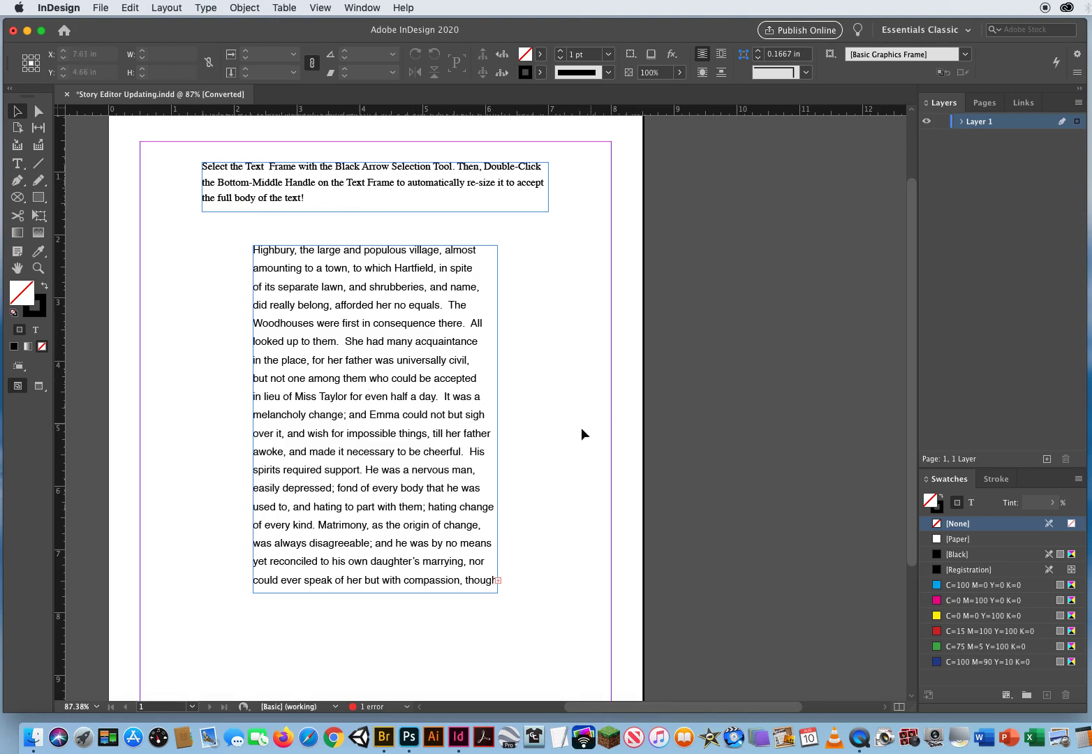
# Pan below the page to read the instruction note, then select the Highbury body-text frame.
pyautogui.moveTo(554, 593); pyautogui.dragTo(569, 434)
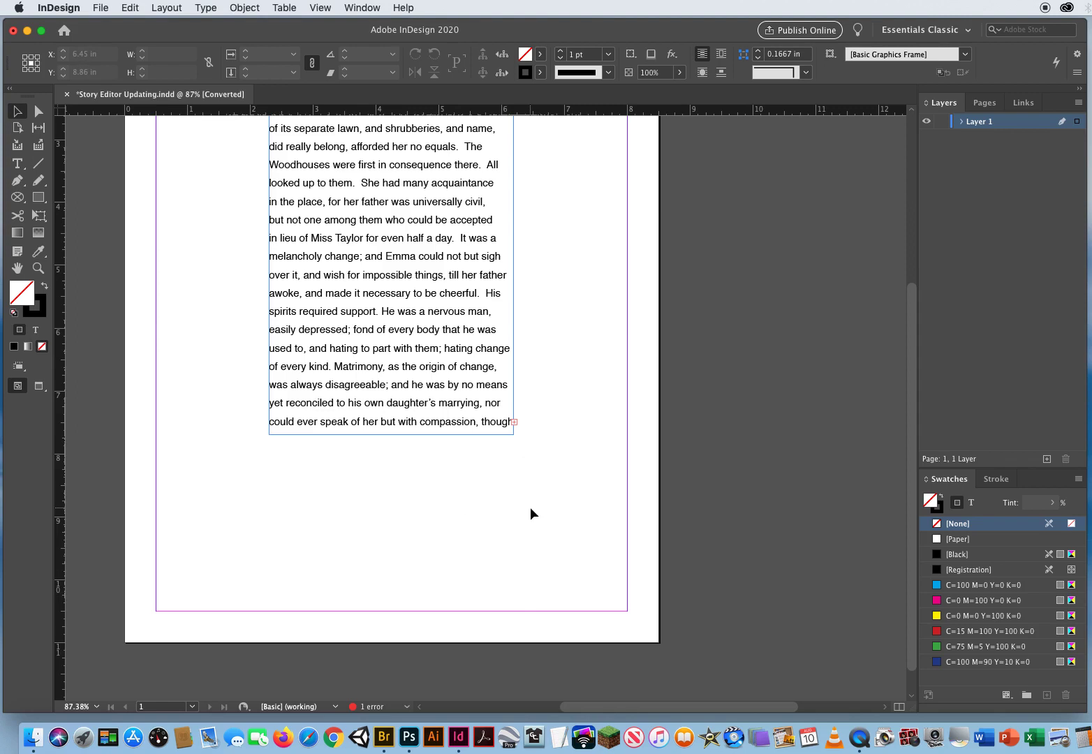
pyautogui.click(318, 235)
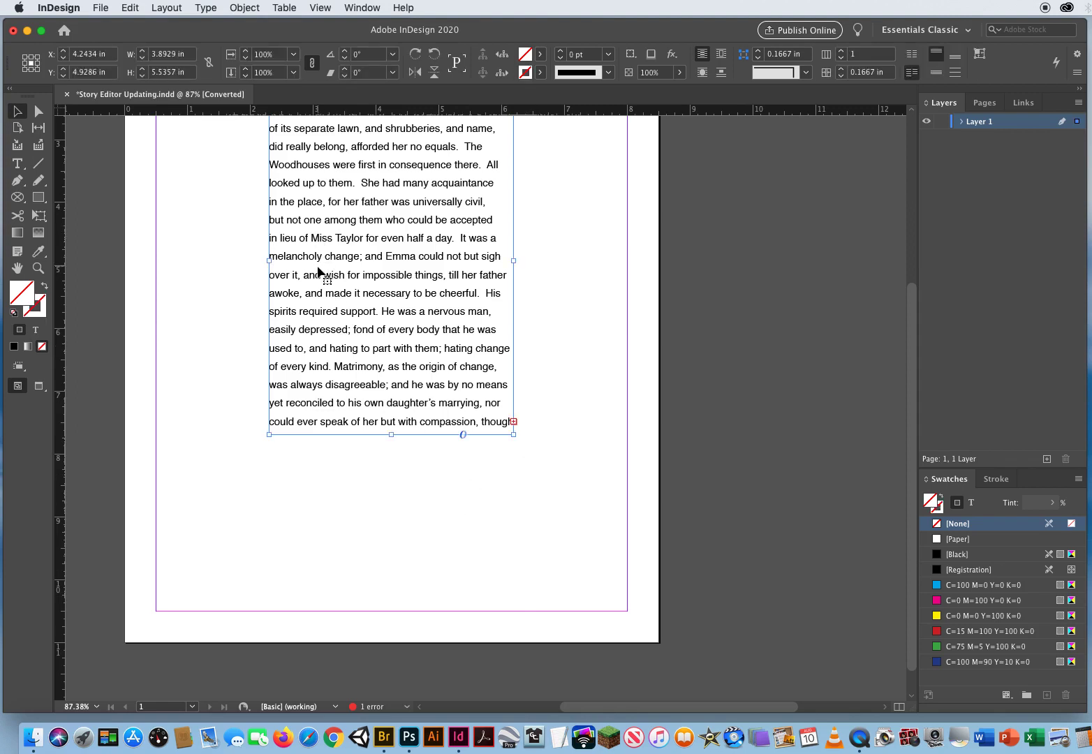
# Open the Highbury story in the Story Editor and enlarge its window.
pyautogui.click(131, 8)
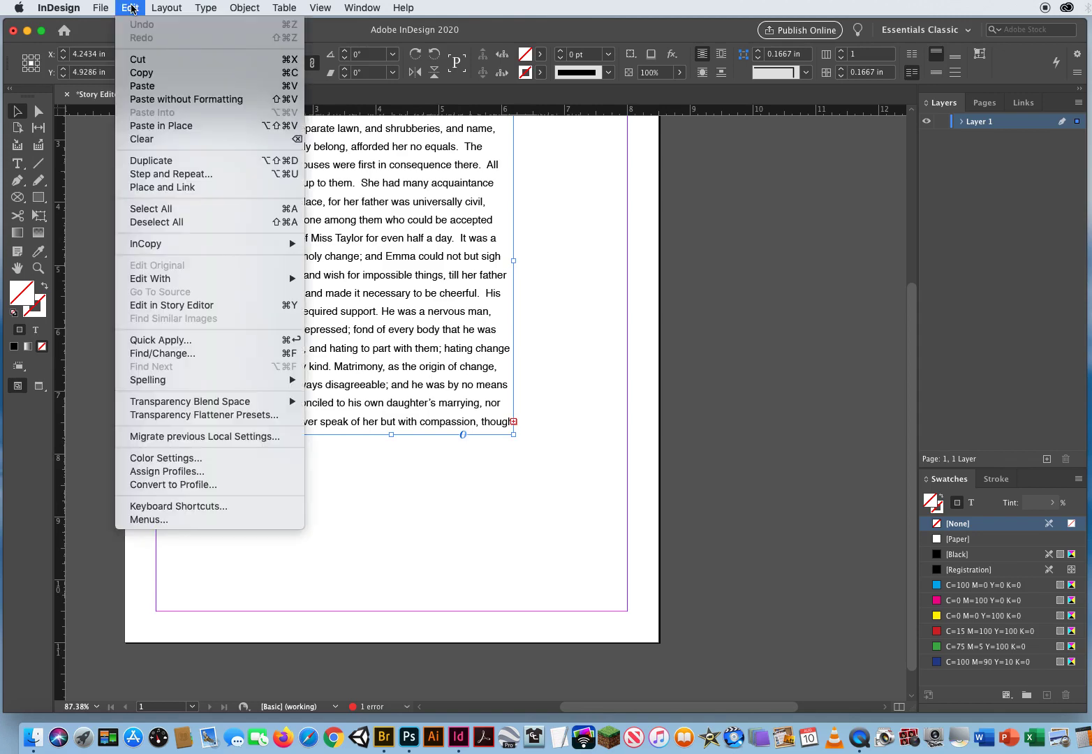
pyautogui.click(155, 306)
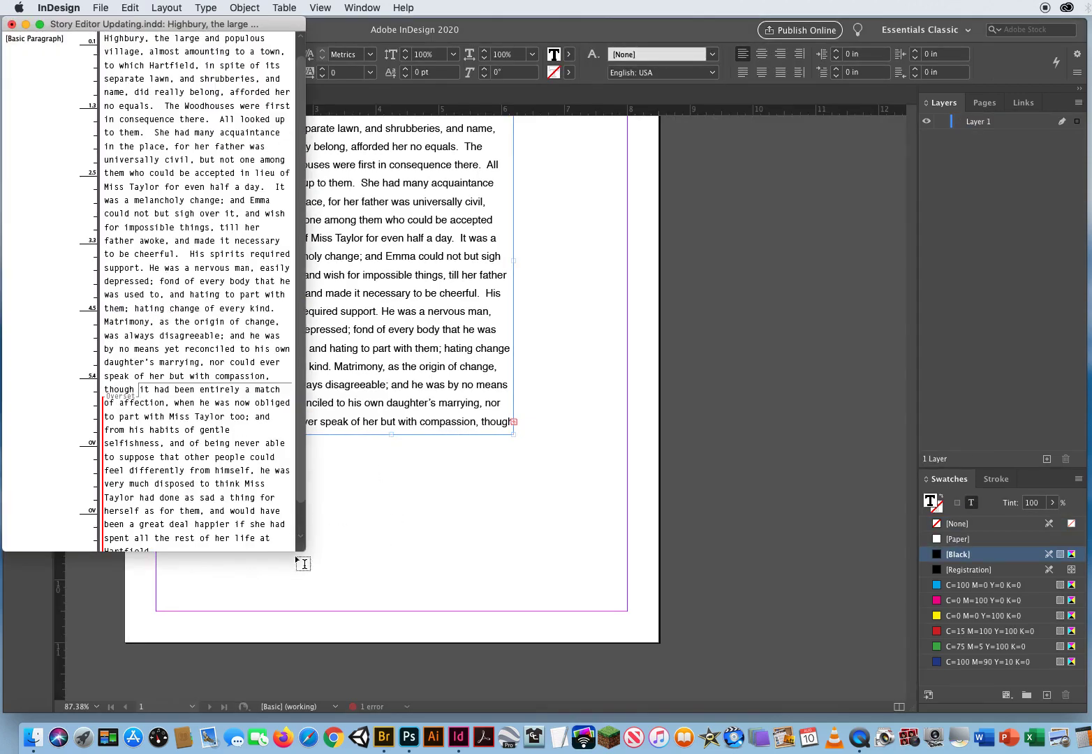
pyautogui.moveTo(302, 549); pyautogui.dragTo(363, 574)
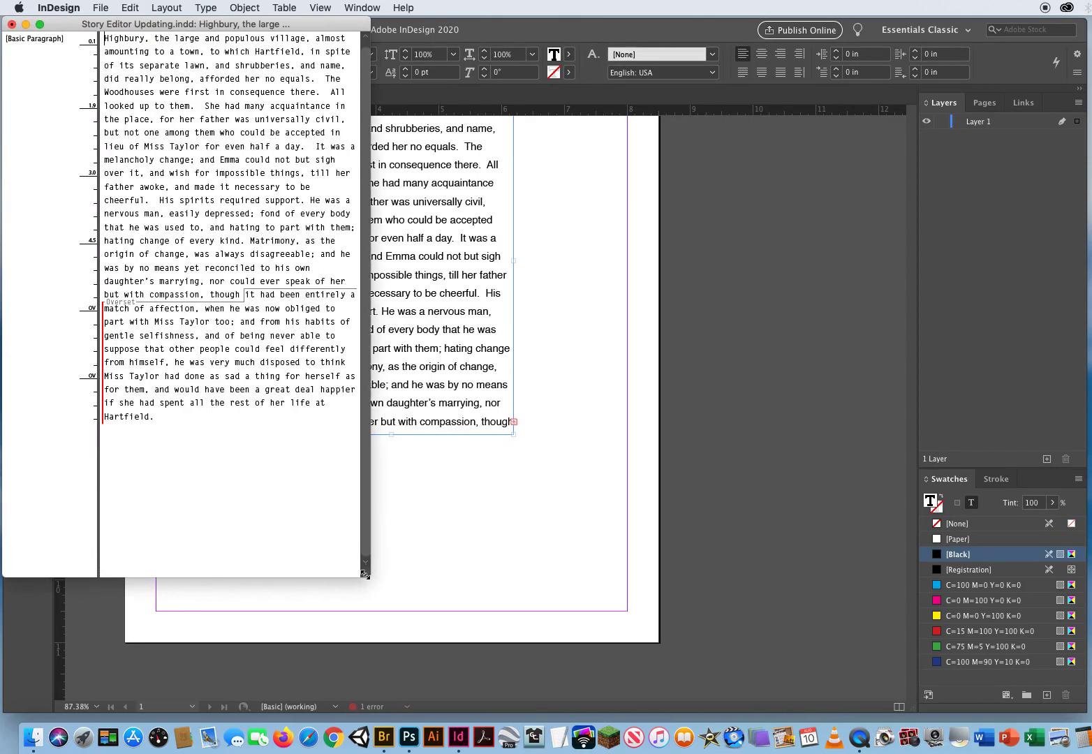
pyautogui.scroll(1, 364, 37)
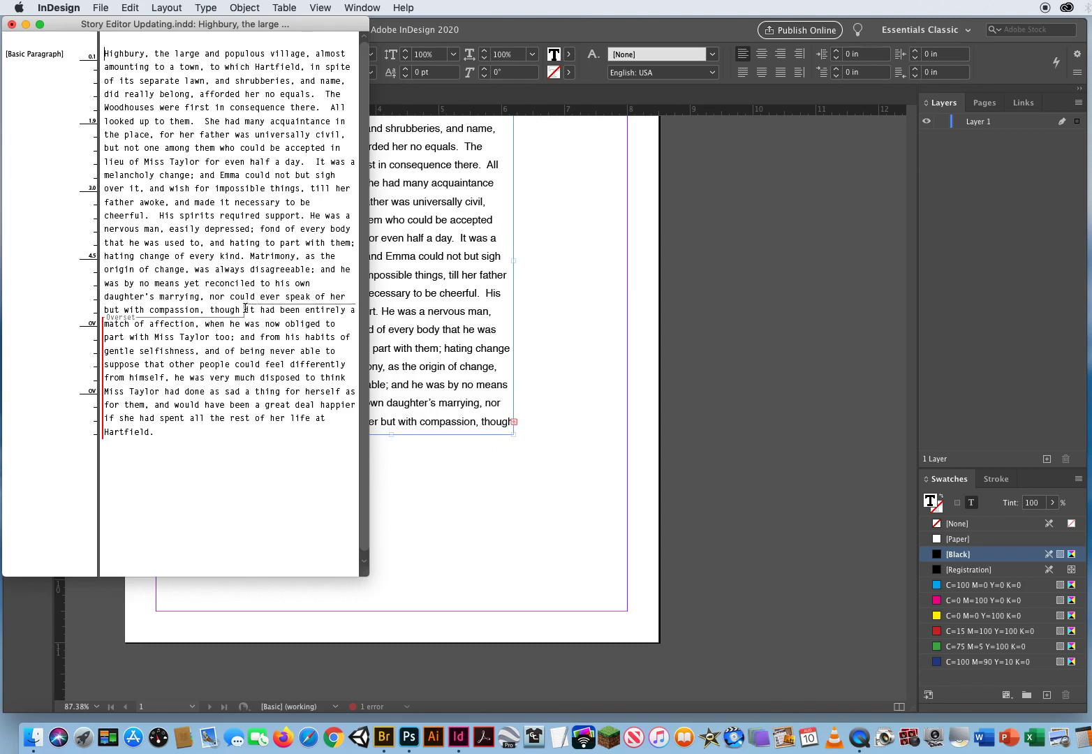
# Highlight the overset passage ending at Hartfield, then place the insertion point after Hartfield.
pyautogui.moveTo(245, 309); pyautogui.dragTo(331, 429)
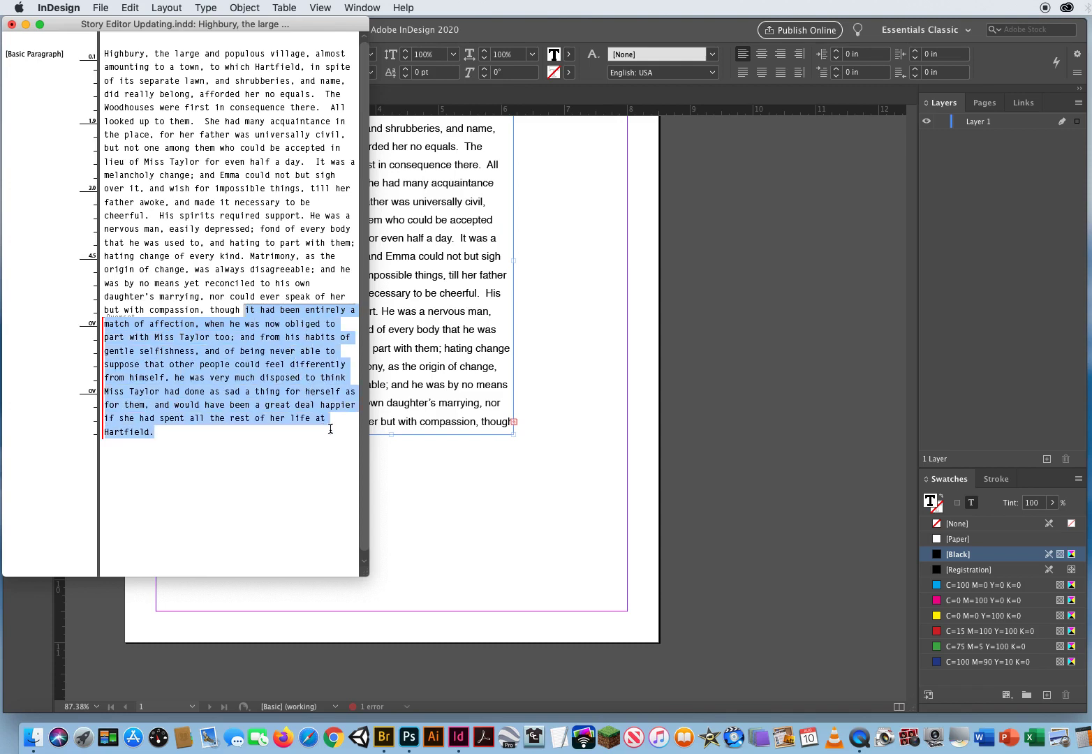
pyautogui.click(265, 452)
pyautogui.moveTo(136, 318); pyautogui.dragTo(110, 318)
pyautogui.click(188, 467)
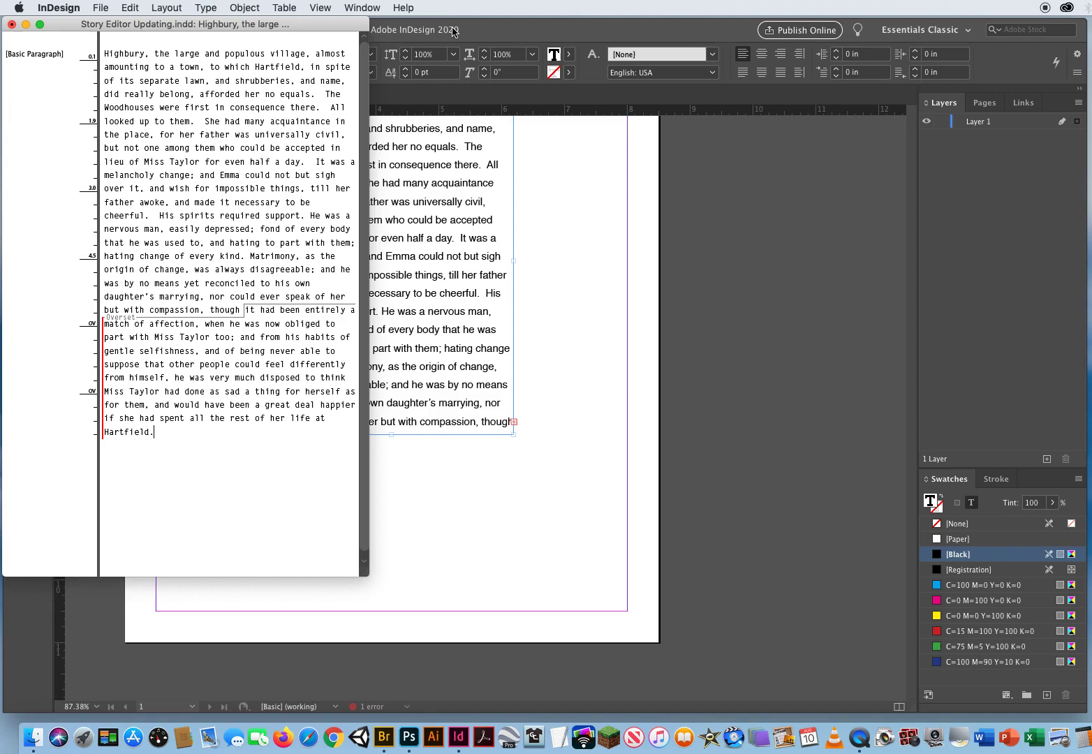
# Shrink and move the InDesign window aside so the Story Editor window is visible.
pyautogui.click(470, 349)
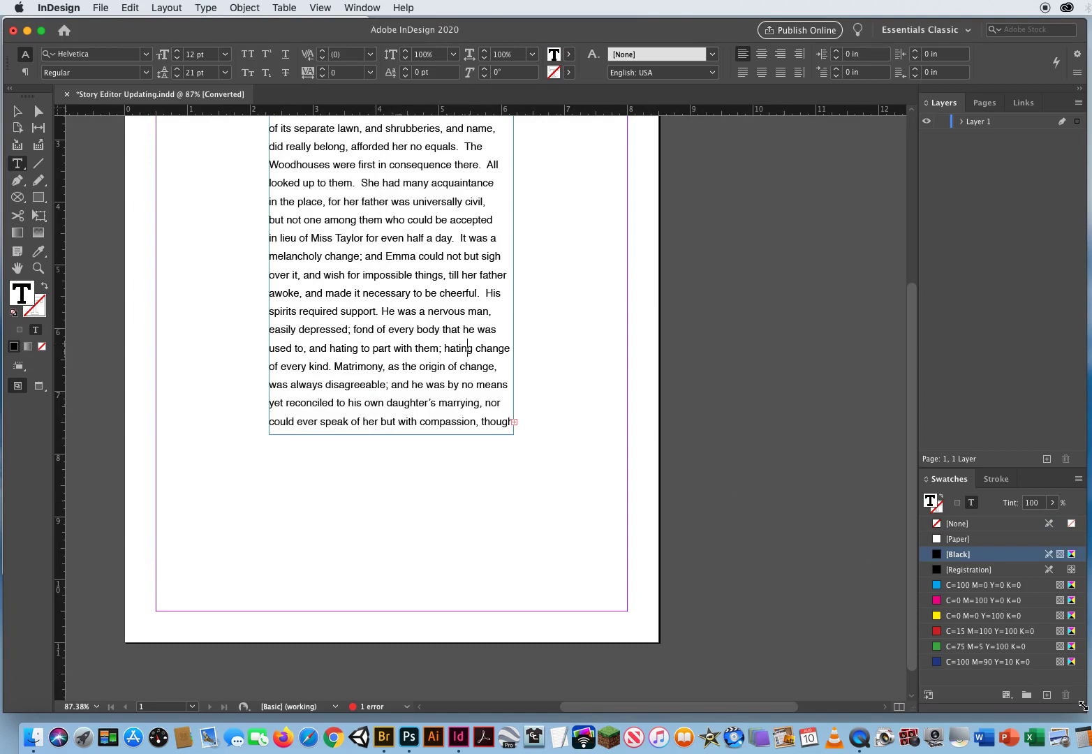
pyautogui.moveTo(1084, 707); pyautogui.dragTo(760, 709)
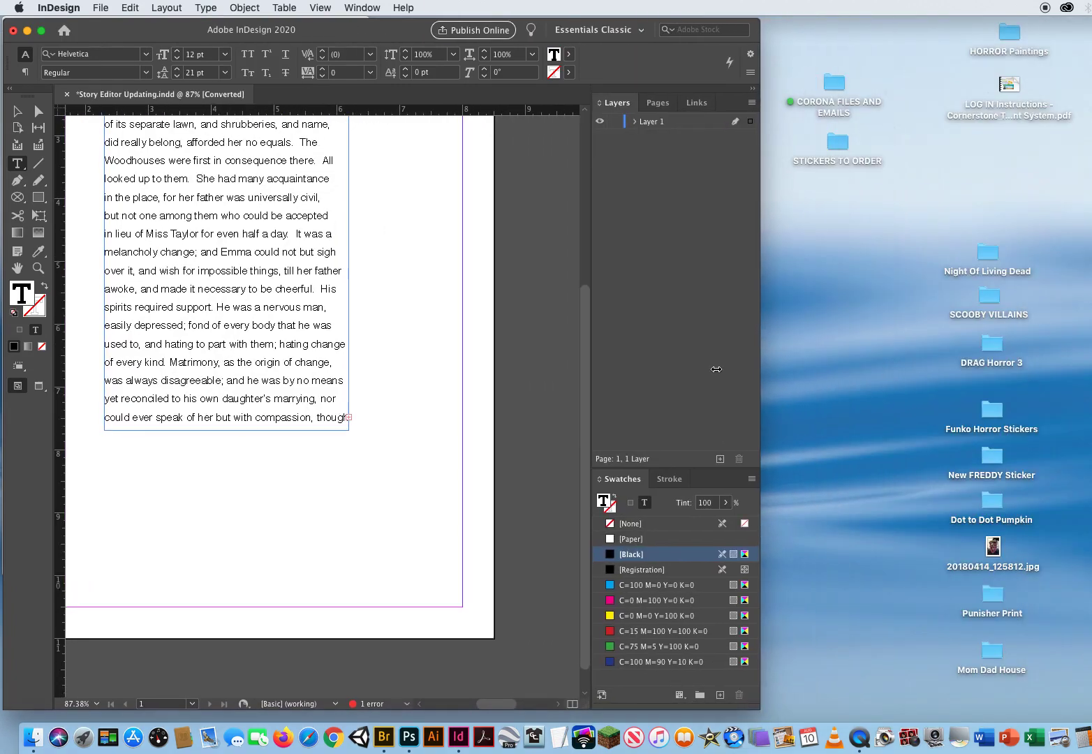
pyautogui.moveTo(364, 30); pyautogui.dragTo(674, 26)
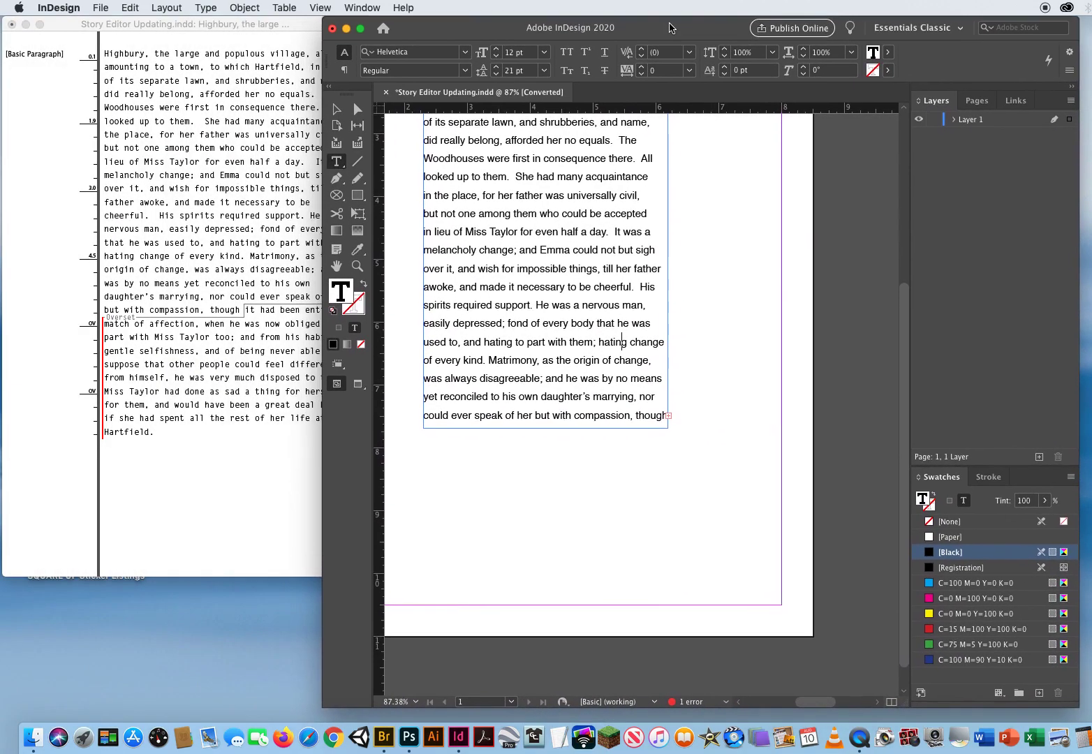
pyautogui.click(232, 24)
pyautogui.moveTo(209, 25); pyautogui.dragTo(213, 32)
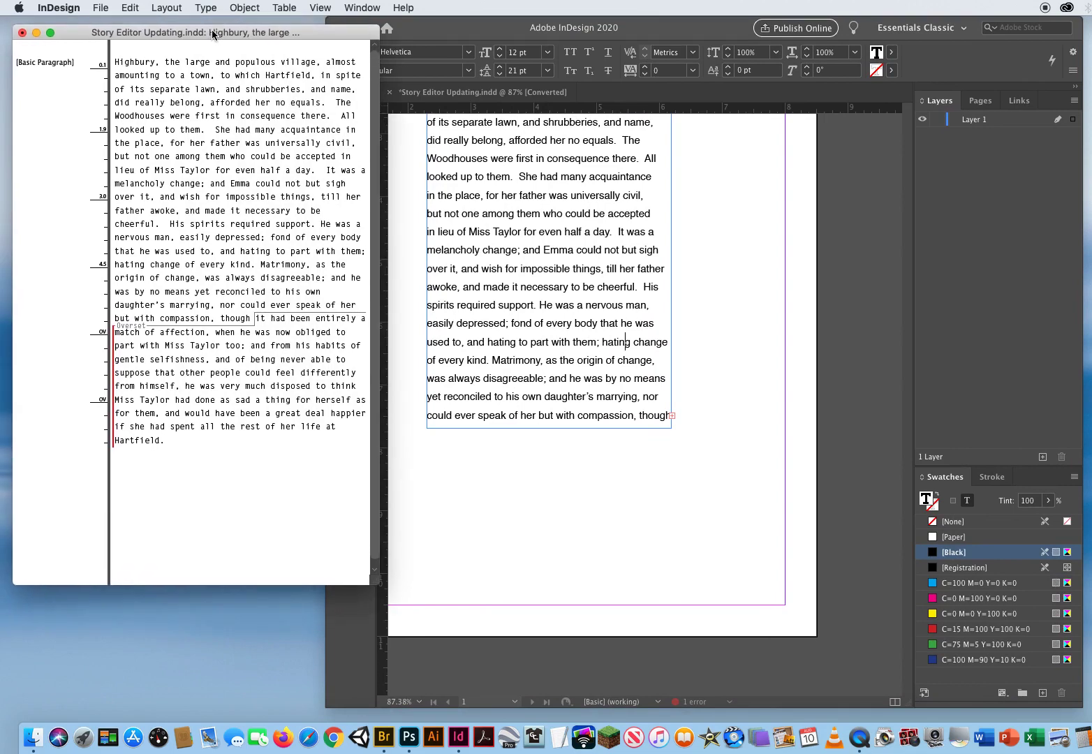
# Reopen the story in a Story Editor beside the page and reselect the frame.
pyautogui.click(21, 32)
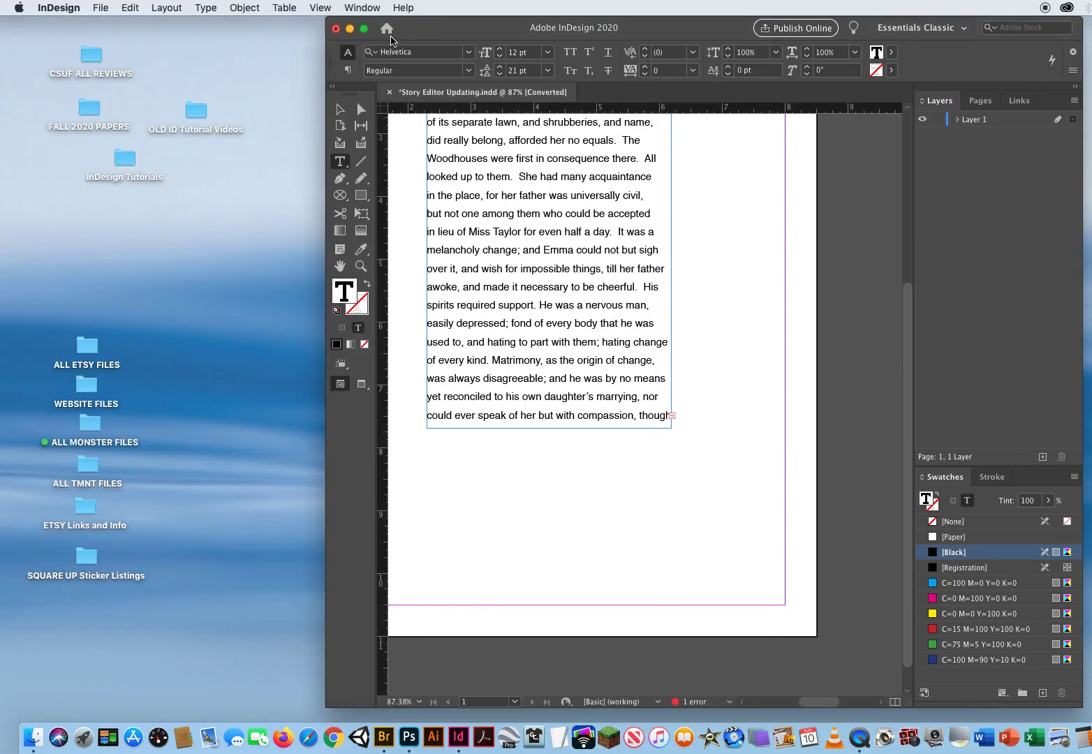
pyautogui.click(130, 8)
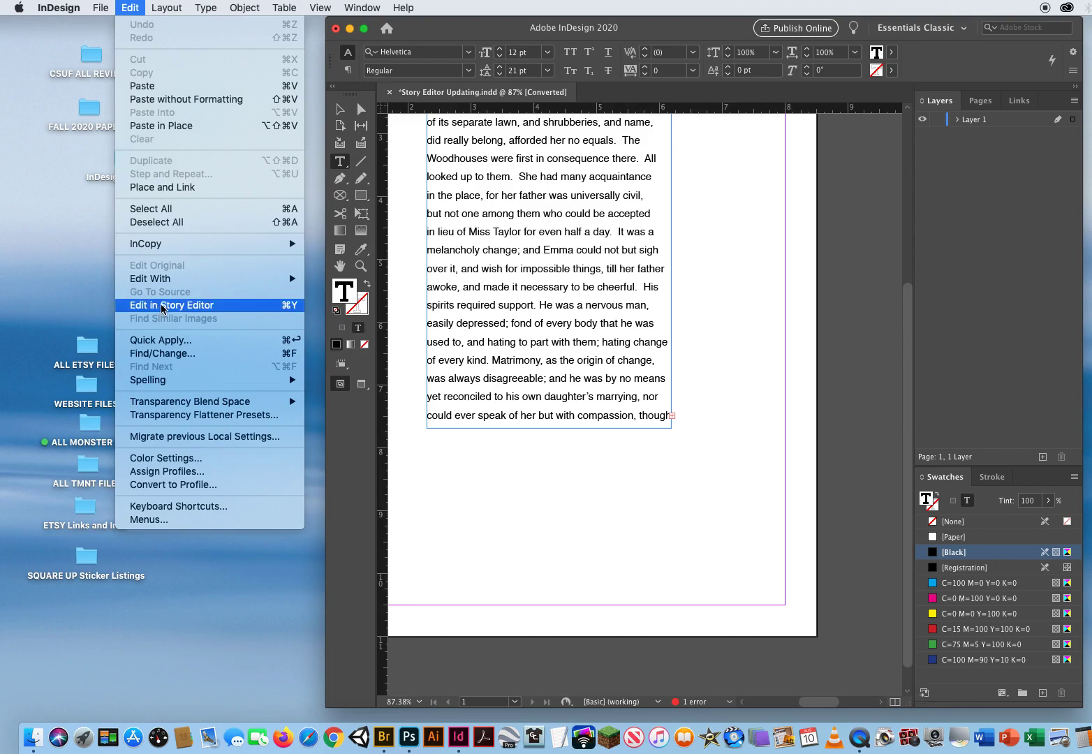
pyautogui.click(160, 304)
pyautogui.moveTo(217, 28)
pyautogui.mouseDown()
pyautogui.moveTo(258, 35)
pyautogui.moveTo(191, 16)
pyautogui.moveTo(216, 27)
pyautogui.mouseUp()
pyautogui.click(542, 269)
# Lengthen the Highbury frame downward in four stages until the text ends with 'Hartfield.'.
pyautogui.click(339, 109)
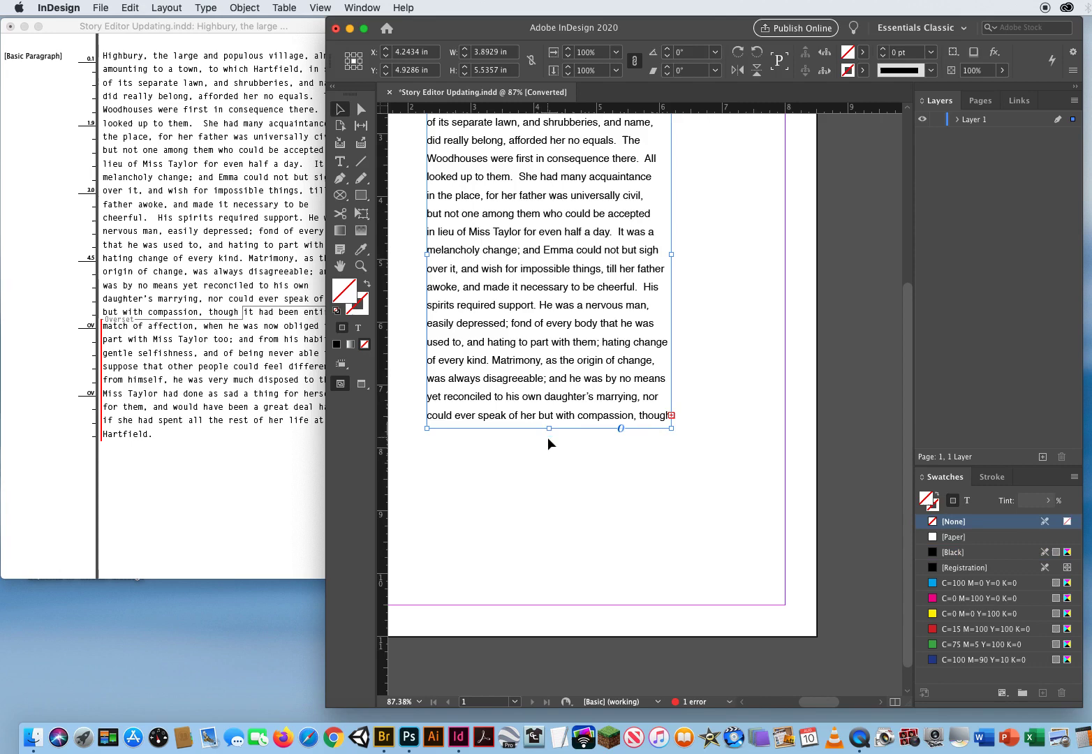
pyautogui.moveTo(437, 28); pyautogui.dragTo(441, 27)
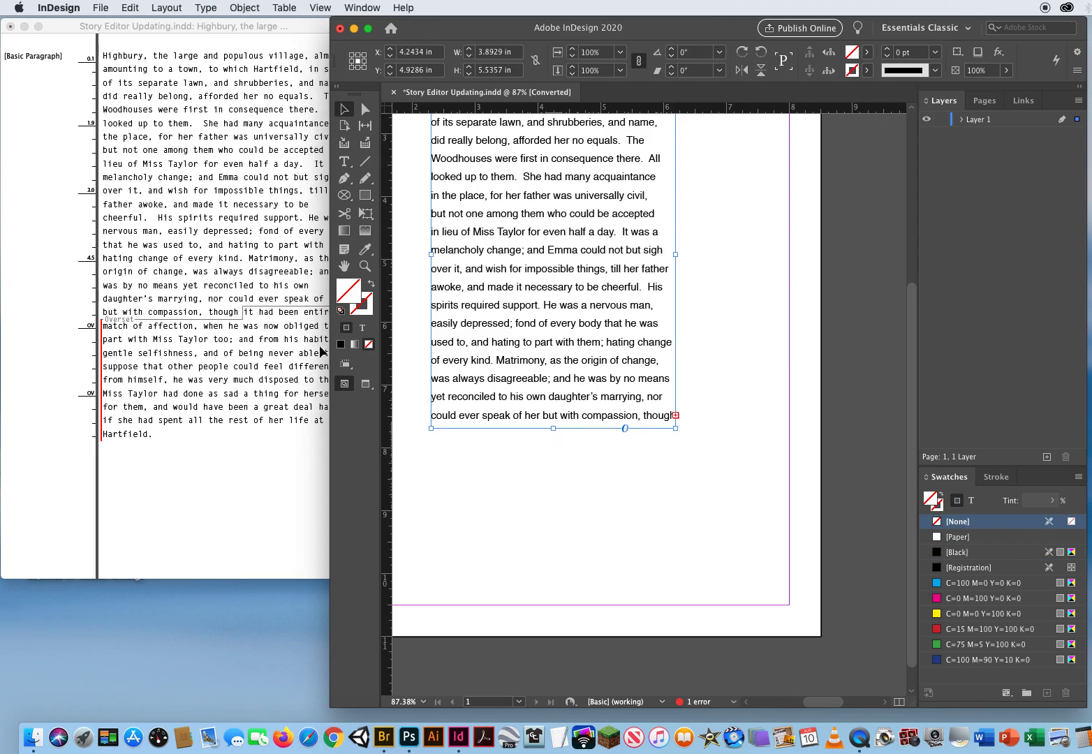
pyautogui.moveTo(553, 429); pyautogui.dragTo(553, 456)
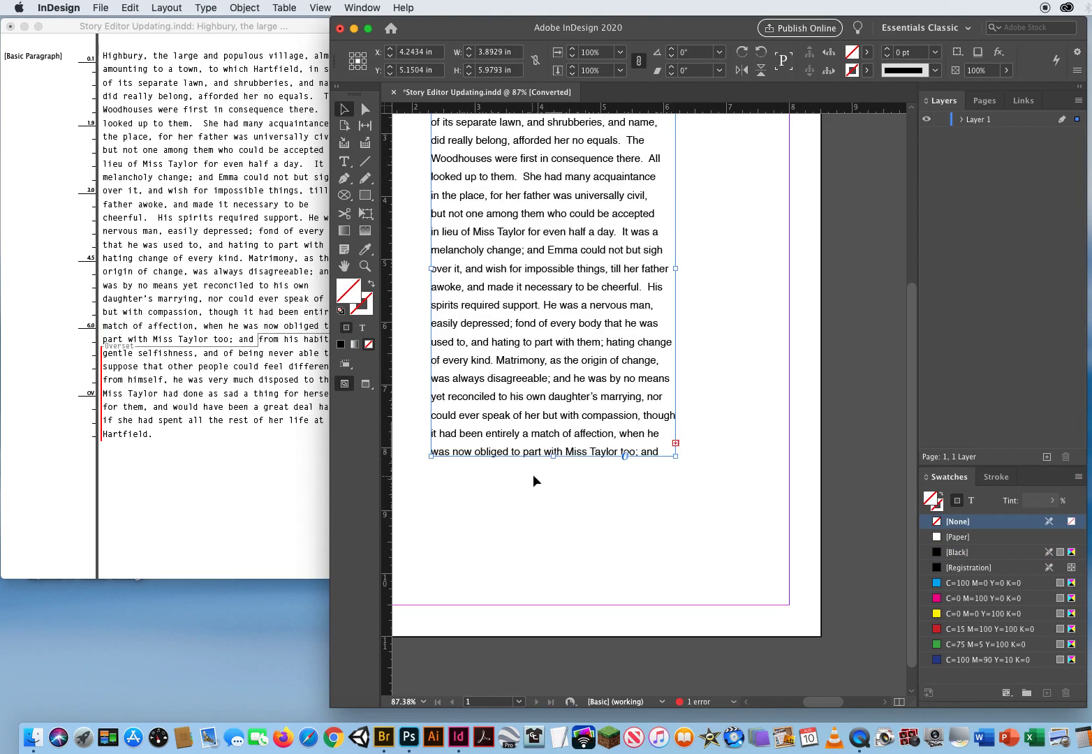
pyautogui.moveTo(553, 460); pyautogui.dragTo(555, 505)
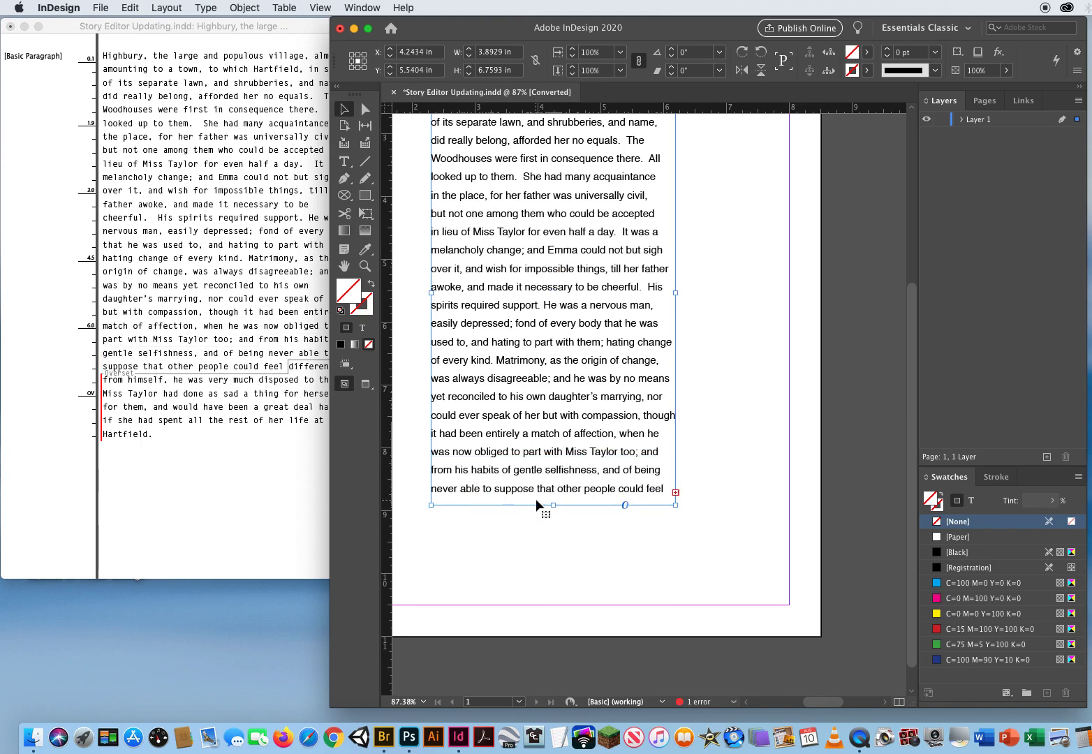
pyautogui.moveTo(553, 505); pyautogui.dragTo(556, 547)
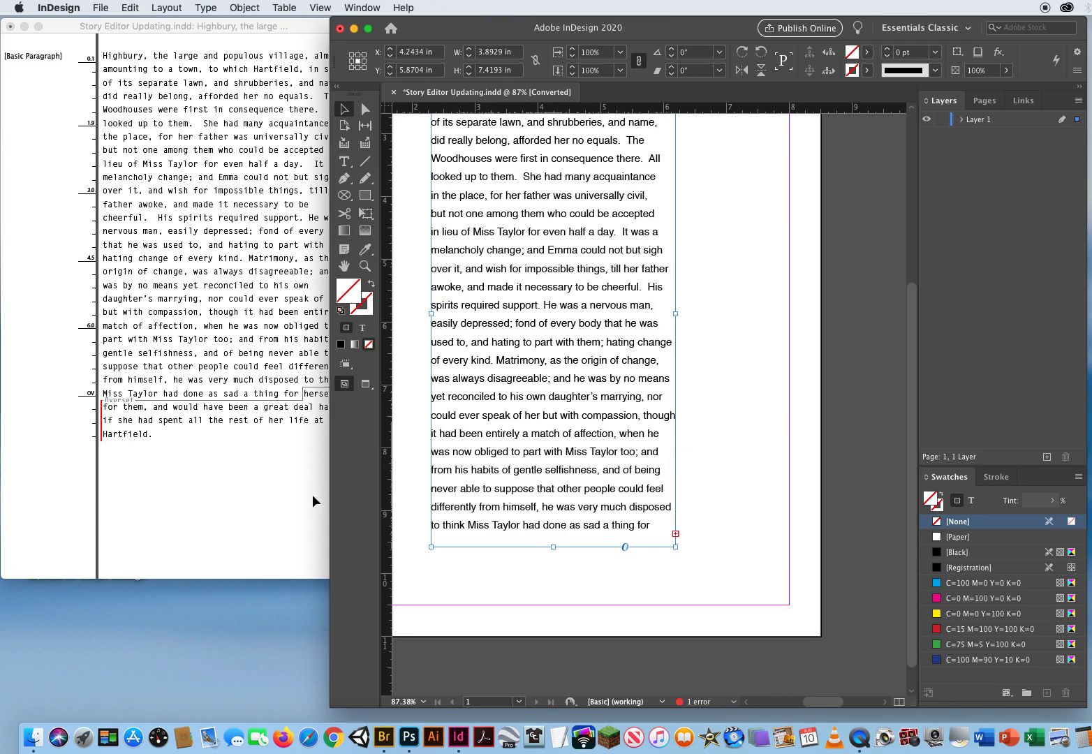
pyautogui.moveTo(554, 547); pyautogui.dragTo(555, 588)
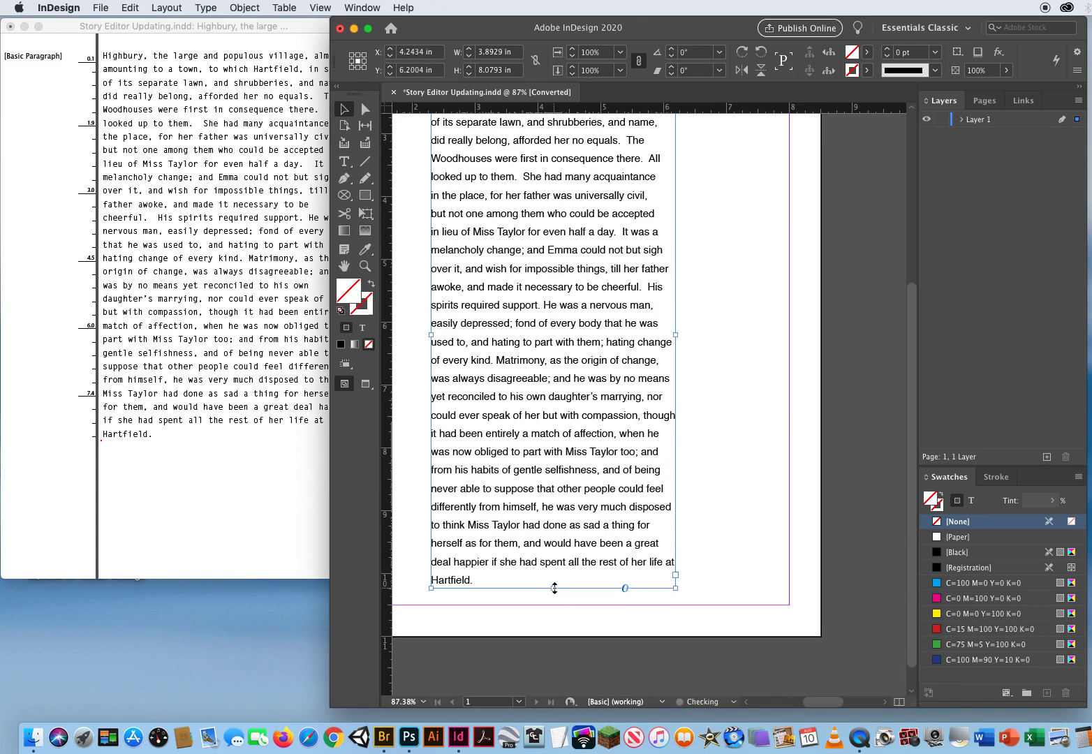
pyautogui.click(720, 534)
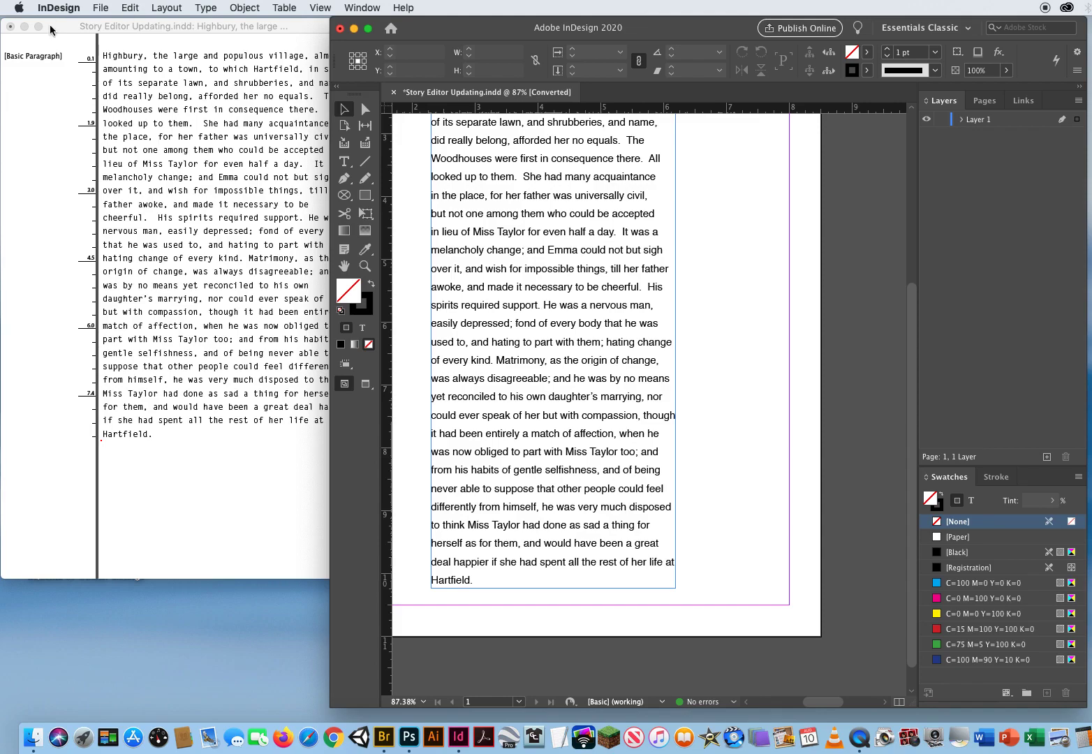
# Close the Story Editor, widen the document window, and clear the selection.
pyautogui.click(10, 28)
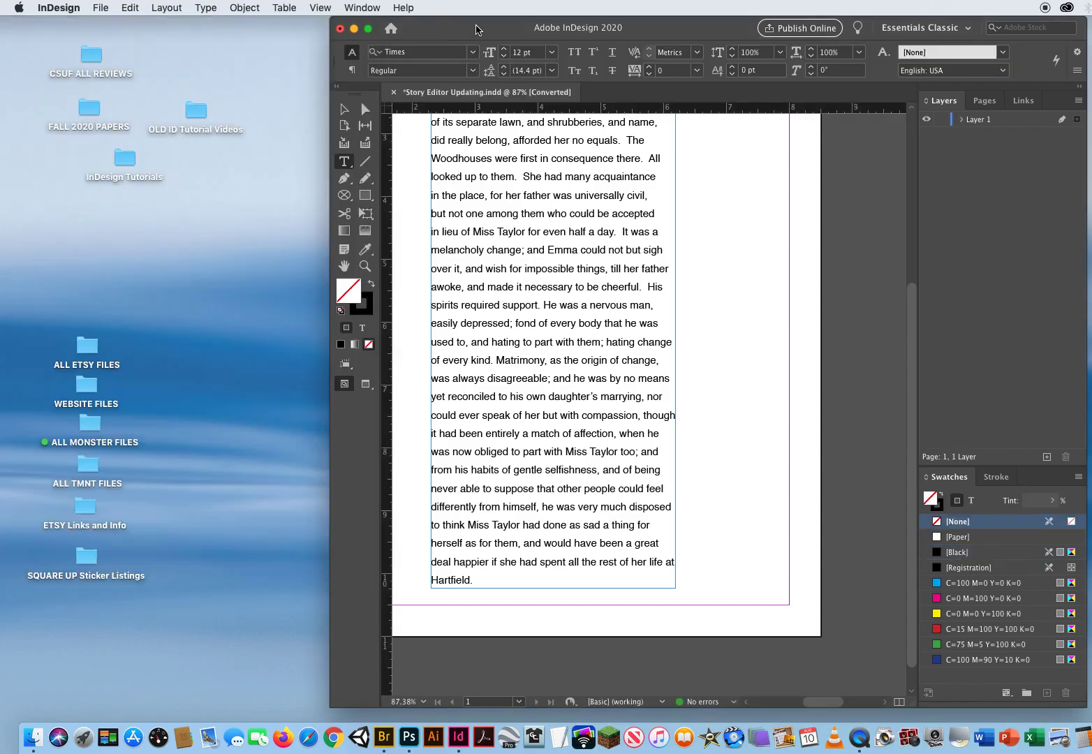
pyautogui.moveTo(477, 30); pyautogui.dragTo(149, 32)
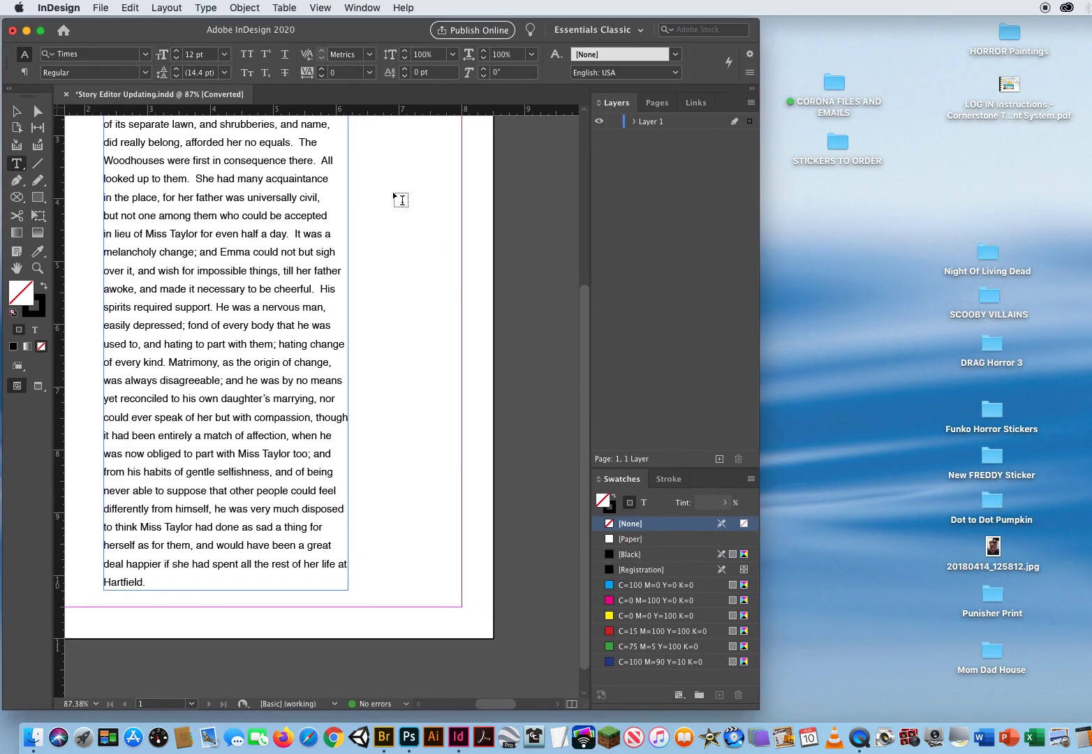
pyautogui.moveTo(758, 706); pyautogui.dragTo(1085, 711)
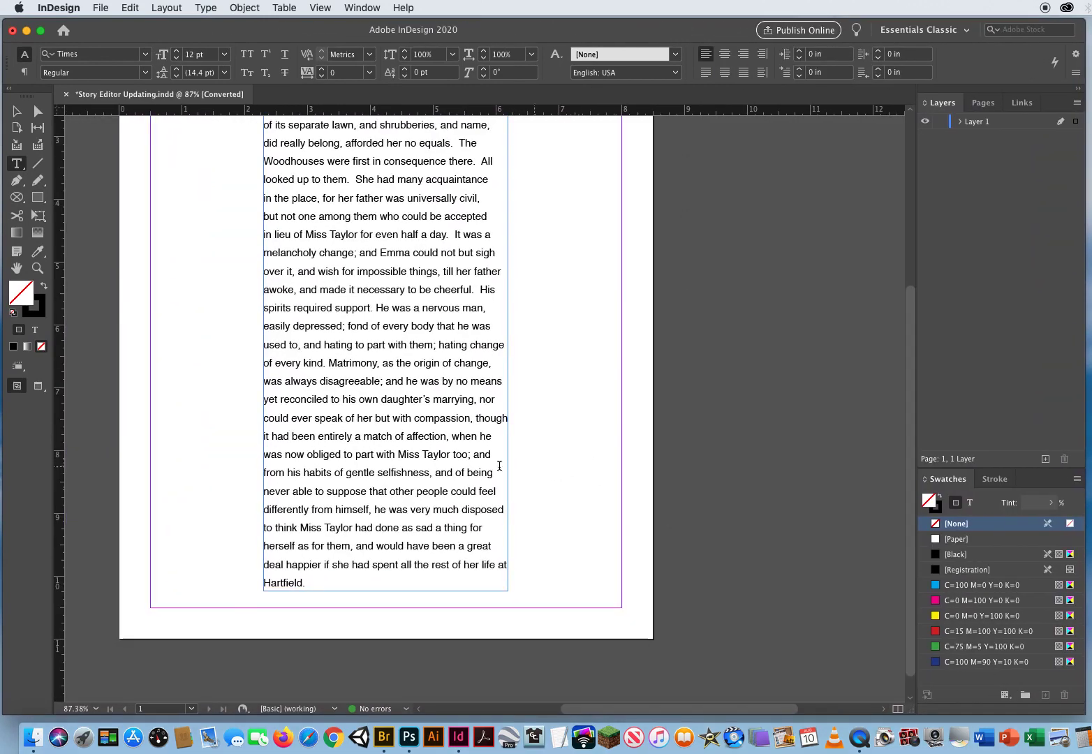
pyautogui.click(16, 112)
pyautogui.click(176, 276)
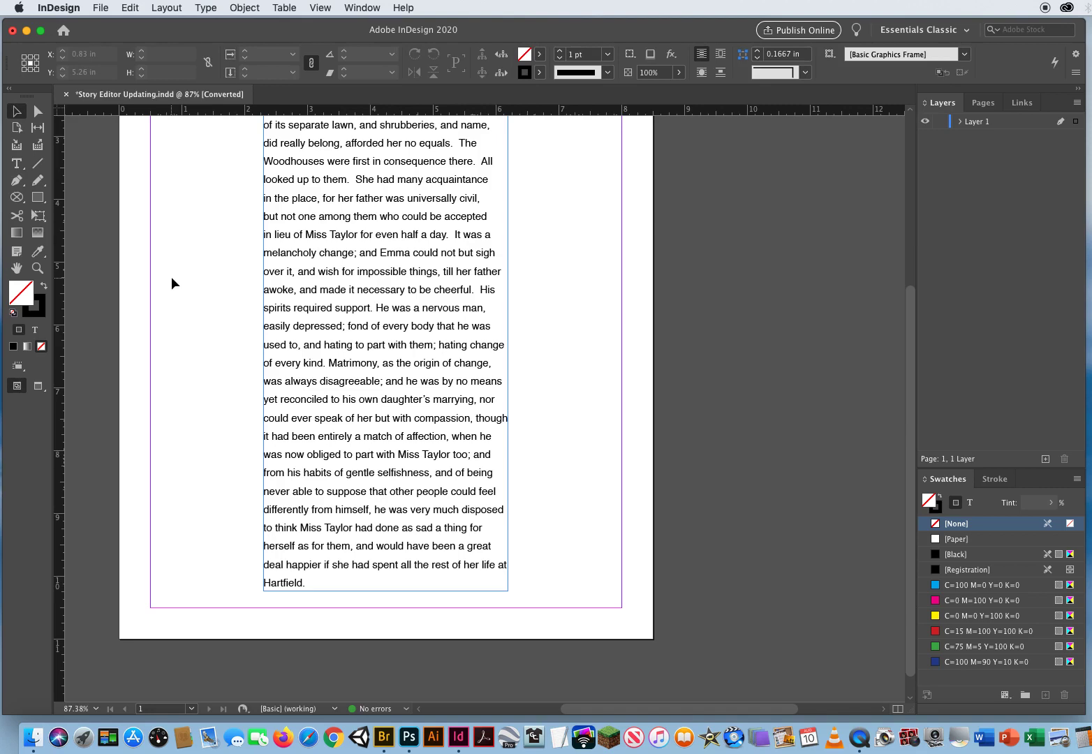
# Undo the four frame resizes to restore the original overset frame.
pyautogui.click(131, 7)
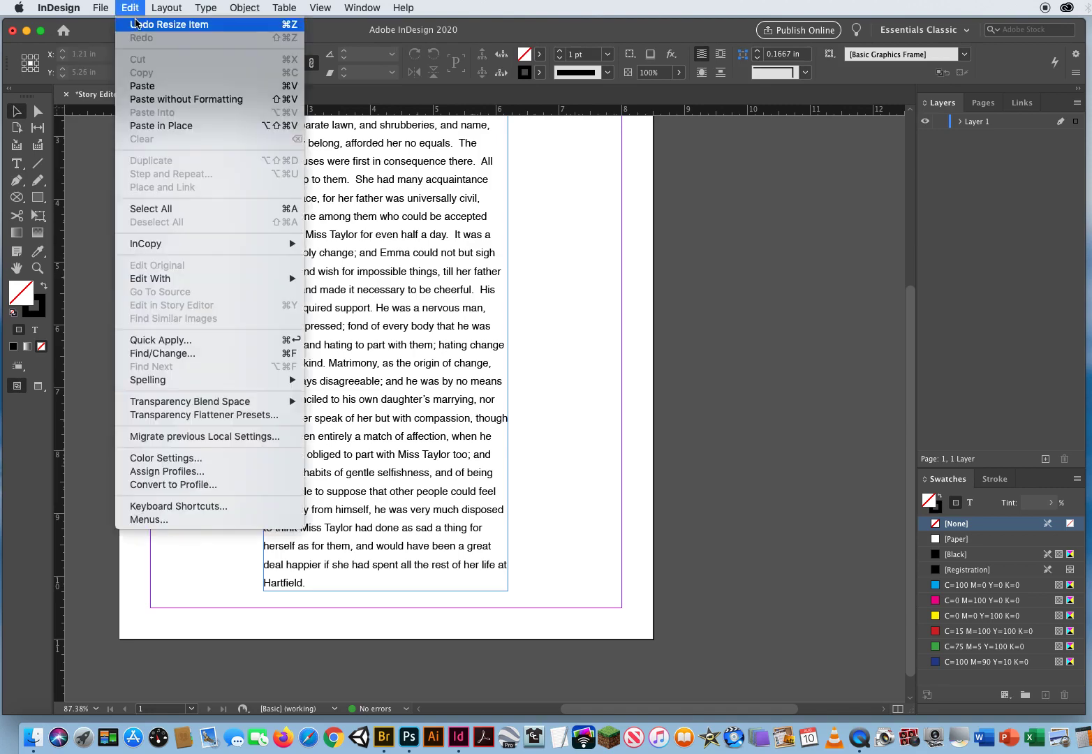
pyautogui.click(136, 25)
pyautogui.click(131, 8)
pyautogui.click(135, 24)
pyautogui.click(131, 8)
pyautogui.click(135, 24)
pyautogui.click(130, 8)
pyautogui.click(136, 24)
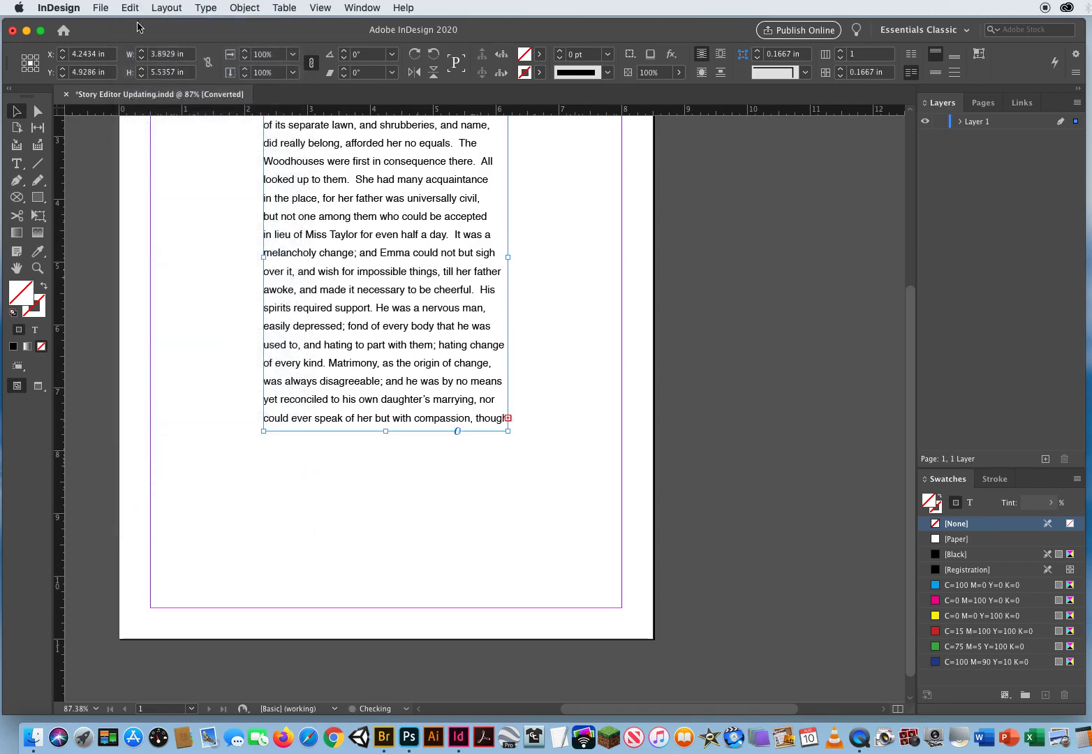
# Auto-fit the Highbury frame to its text via its bottom-centre handle.
pyautogui.click(385, 503)
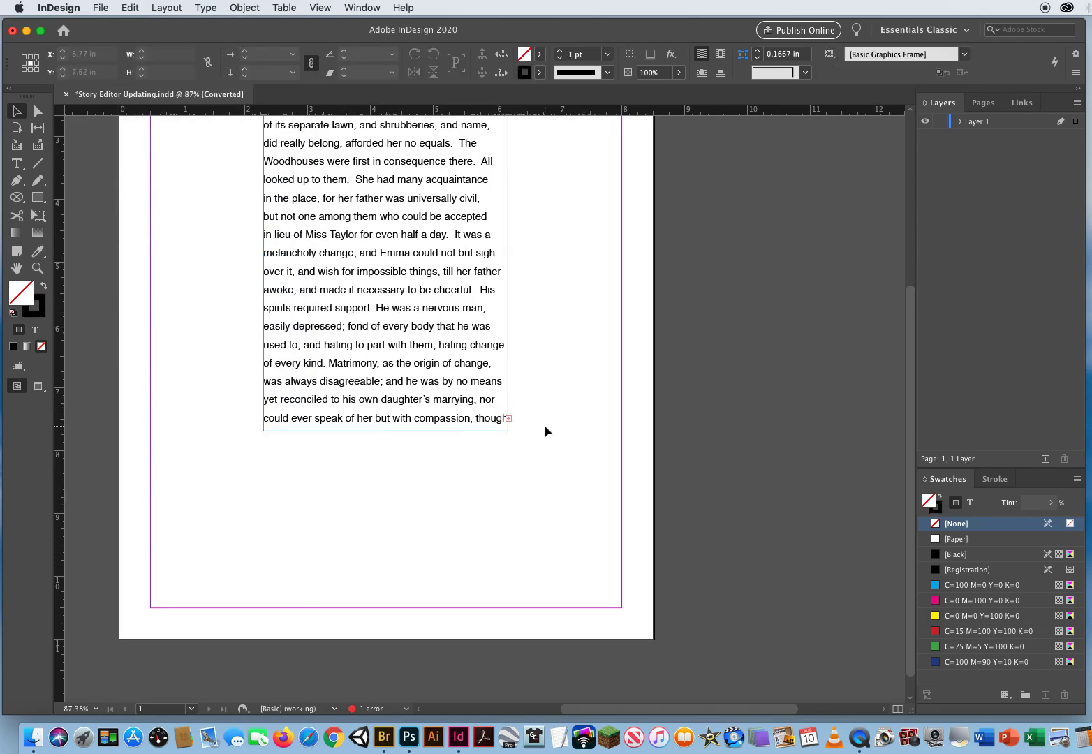
pyautogui.click(378, 278)
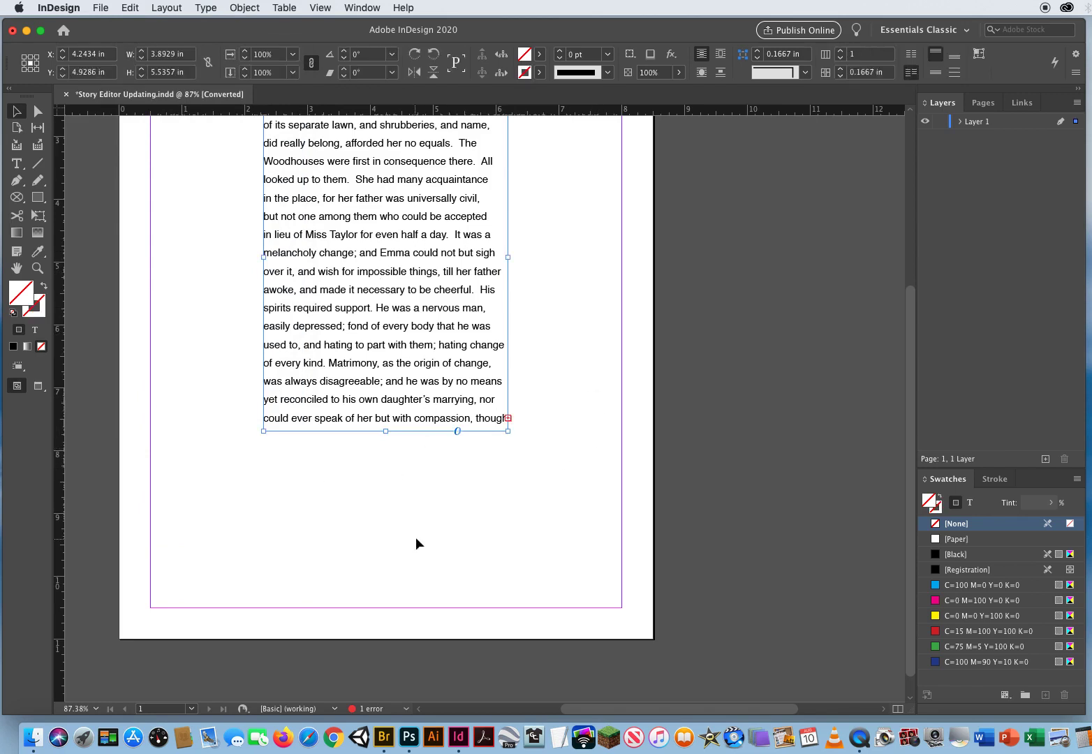
pyautogui.doubleClick(386, 431)
pyautogui.click(523, 473)
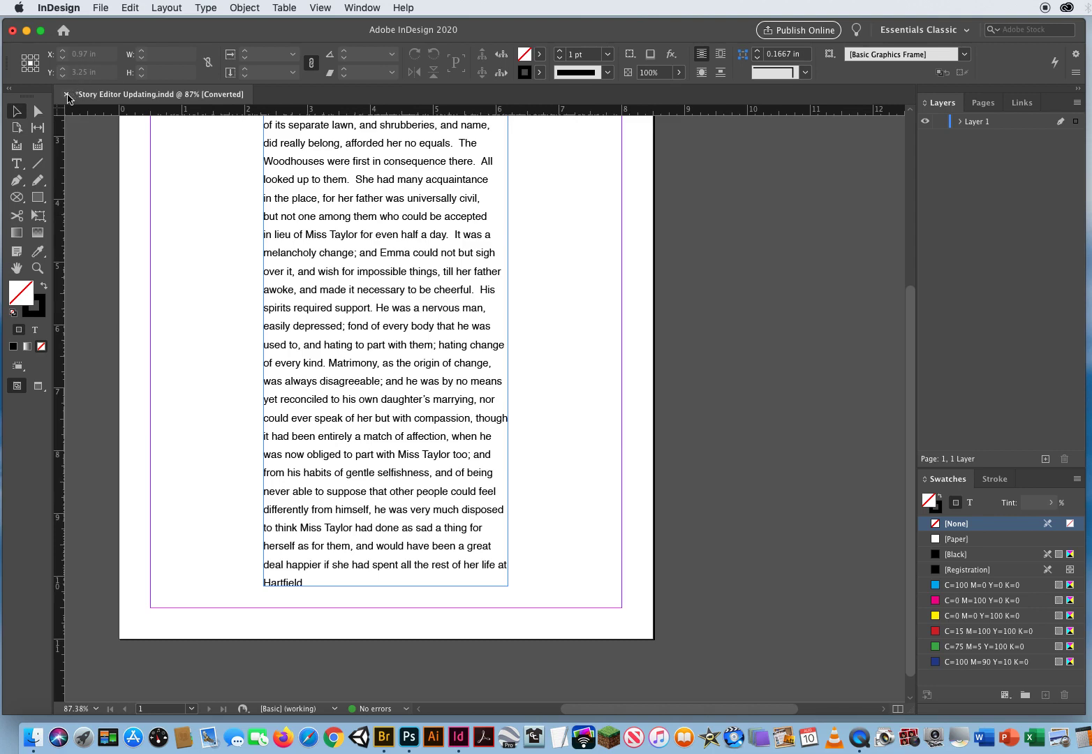
# Close the Story Editor Updating.indd document to bring up the save prompt.
pyautogui.click(68, 97)
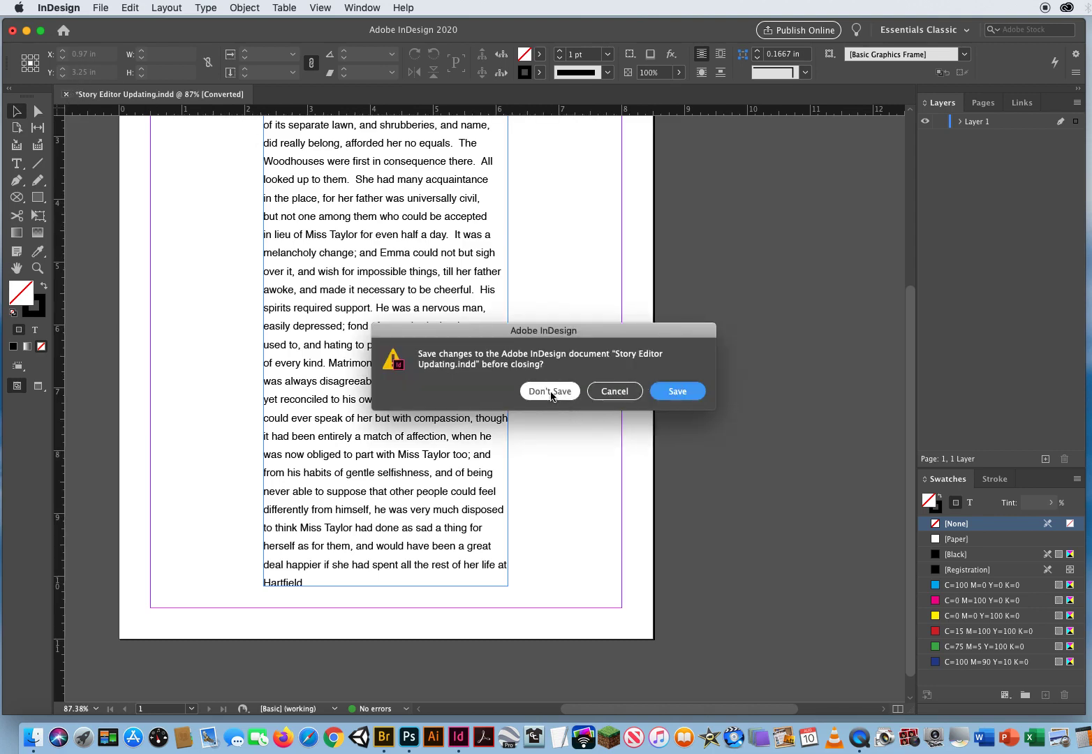